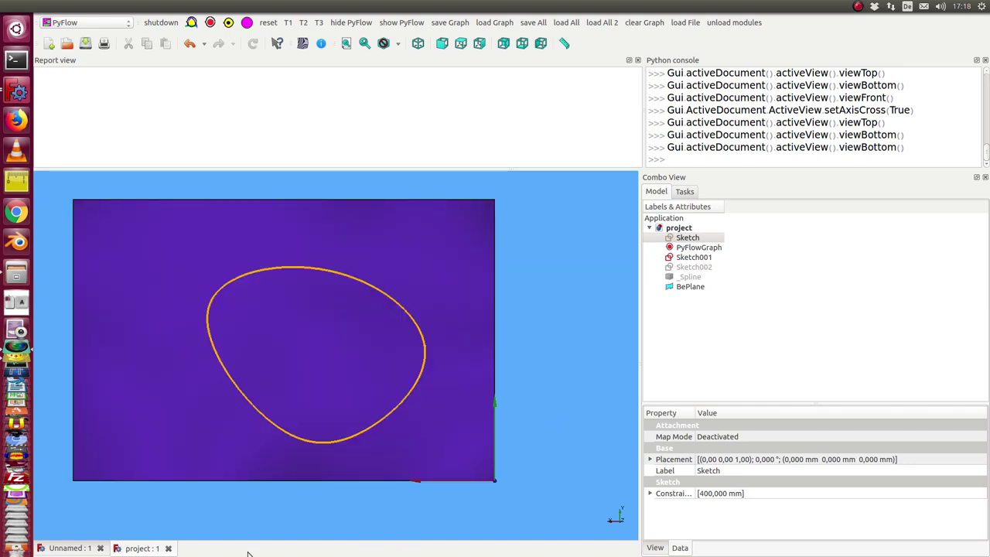
- Inspect the wavy BePlane surface and the closed sketch curve from several angles
middle_drag(263, 517, 350, 392)
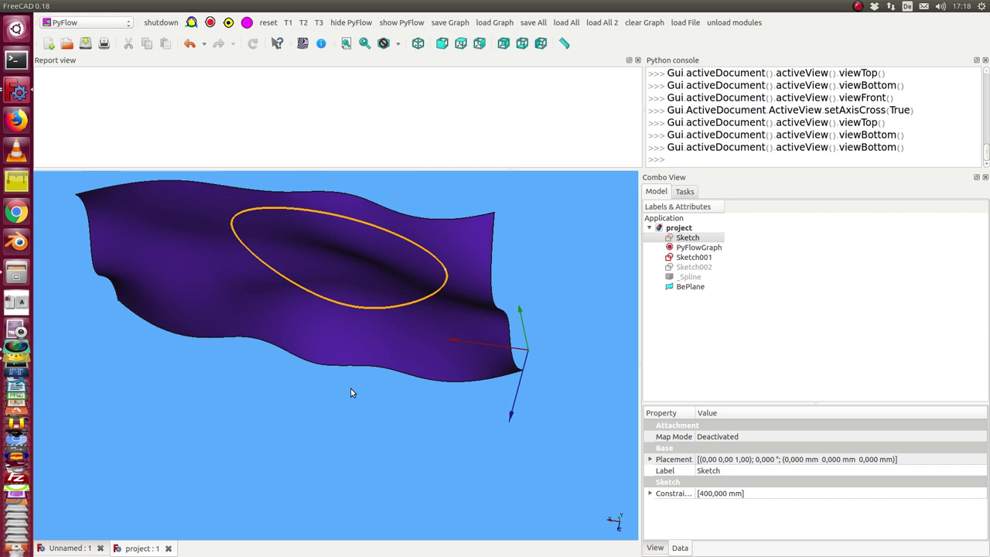
middle_drag(347, 495, 386, 543)
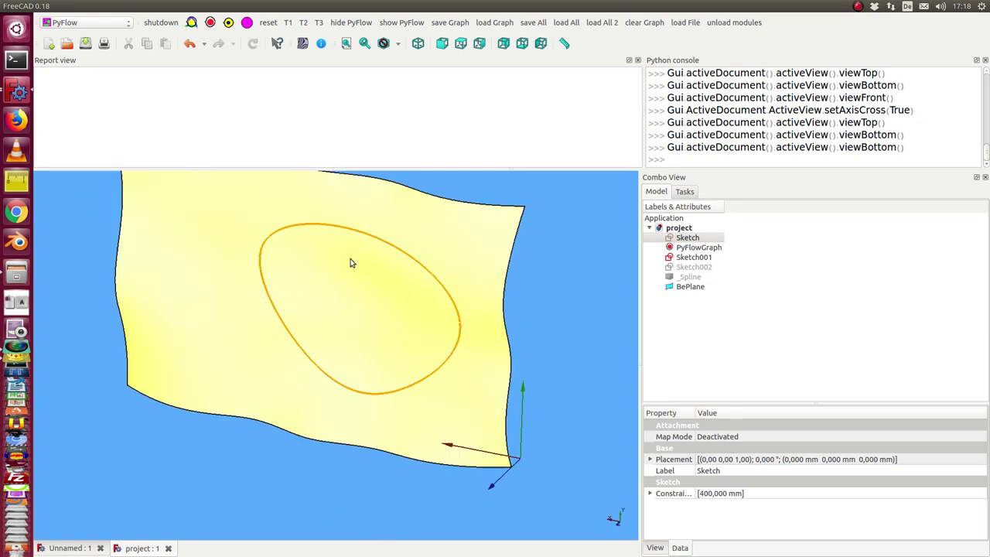
mouse_move(367, 433)
middle_down()
mouse_move(402, 349)
mouse_move(384, 349)
middle_up()
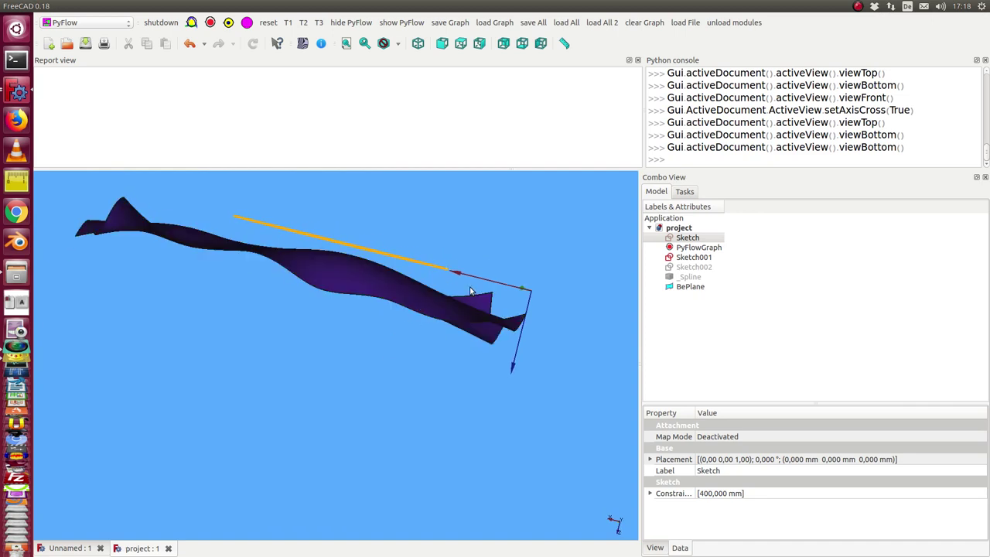
middle_drag(509, 246, 447, 243)
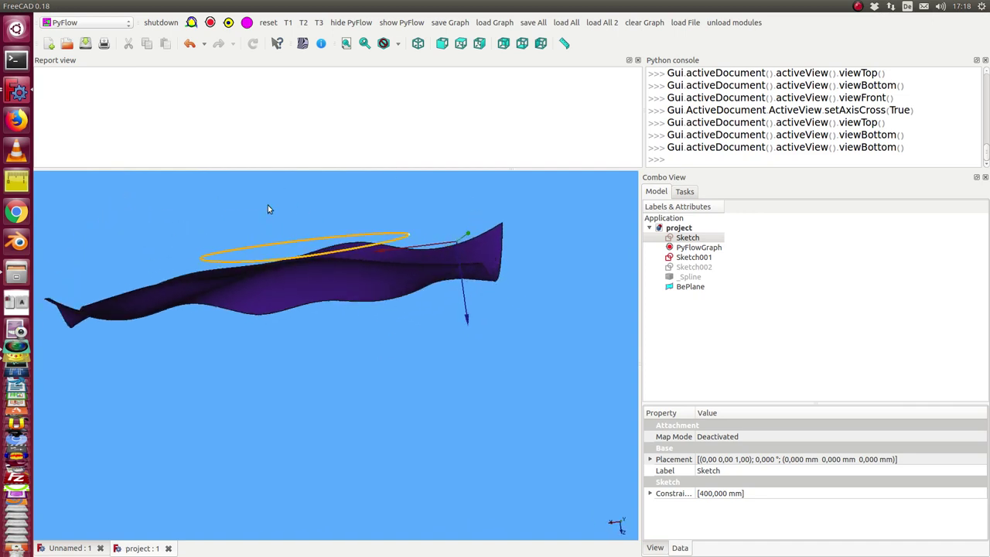
mouse_move(273, 195)
middle_down()
mouse_move(274, 248)
mouse_move(320, 336)
mouse_move(376, 372)
mouse_move(448, 368)
mouse_move(332, 248)
mouse_move(304, 267)
mouse_move(325, 266)
middle_up()
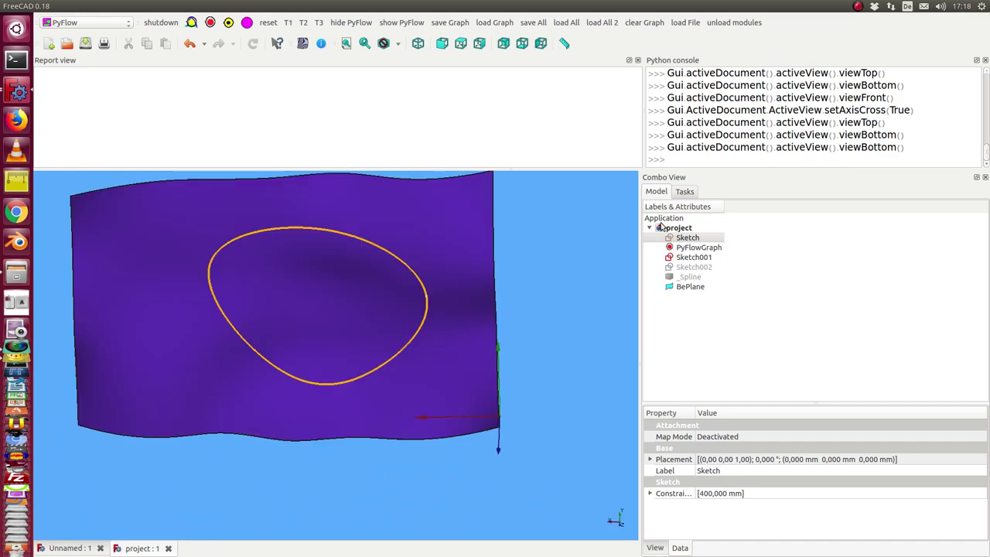
- Show Sketch002 briefly to compare it with the closed curve on the surface, and hide it again
click(690, 266)
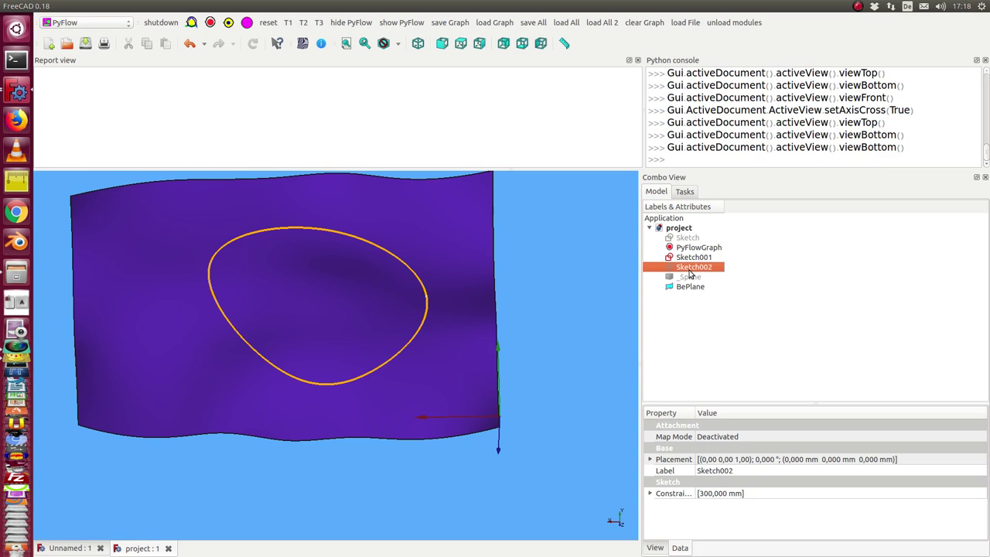
key(space)
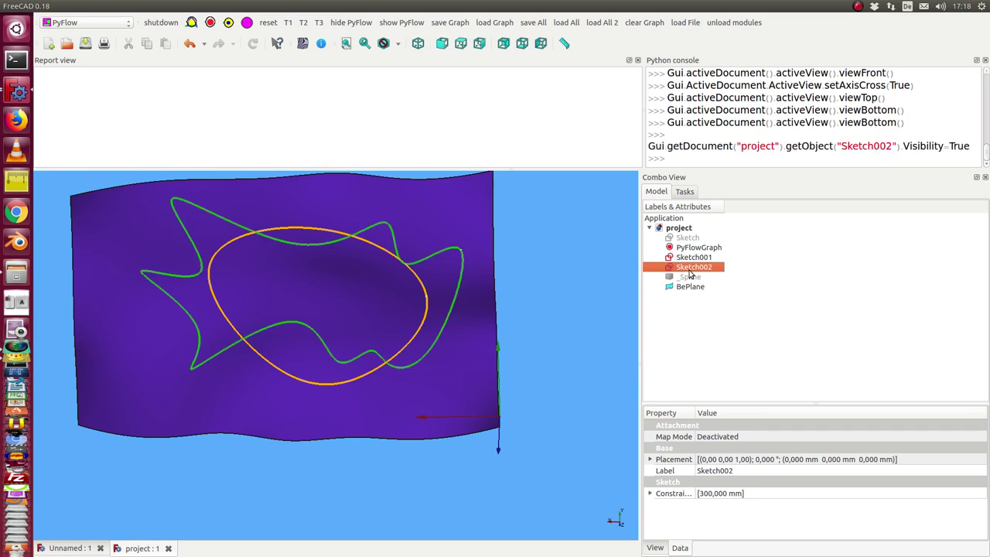
key(space)
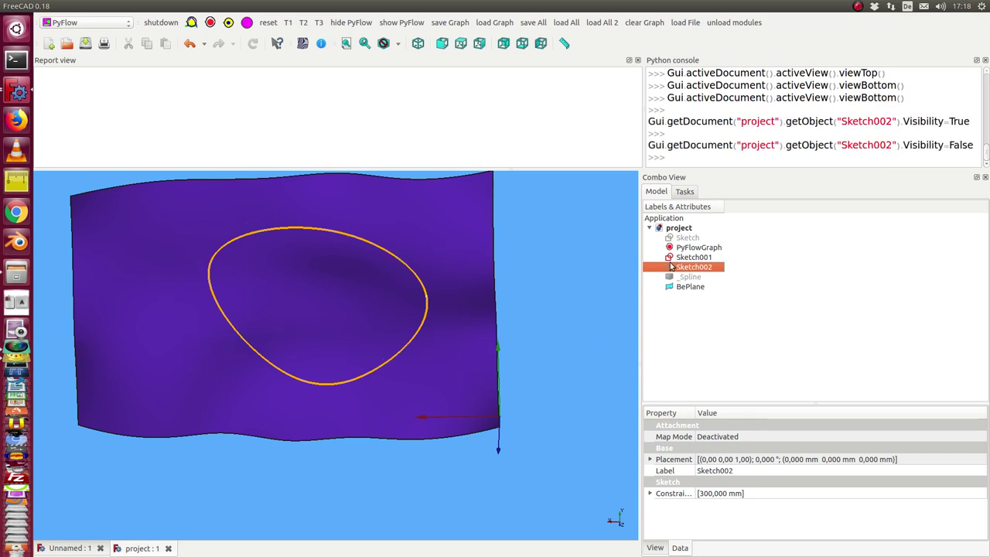
middle_drag(581, 347, 528, 372)
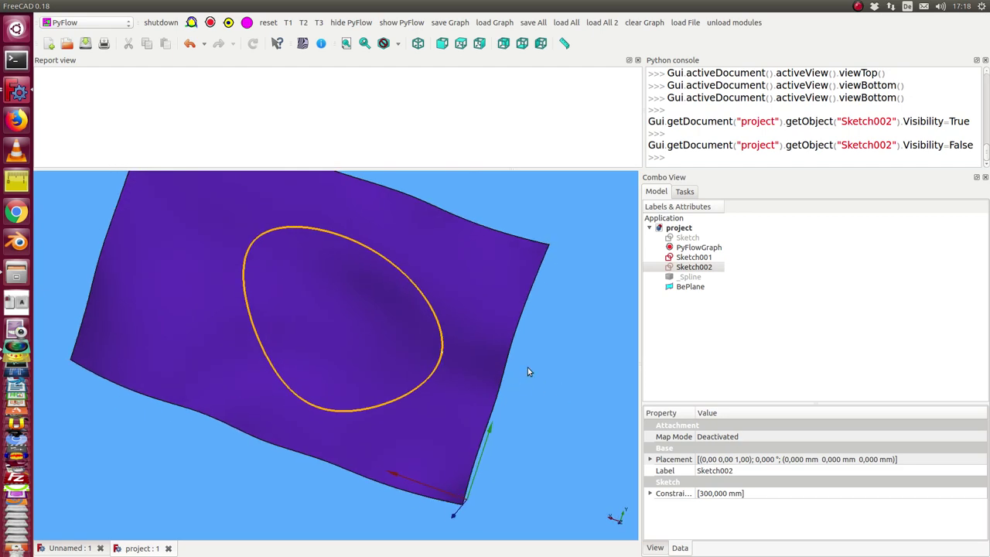
- Bring up the PyFlow node editor and execute the FreeCAD_Face and FreeCAD_Edge nodes
drag(989, 309, 457, 2)
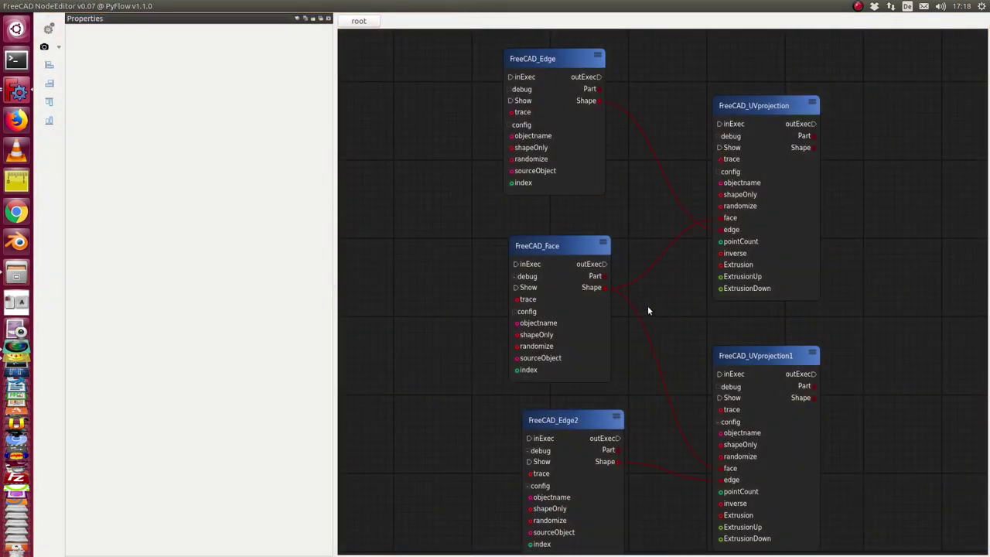
click(565, 245)
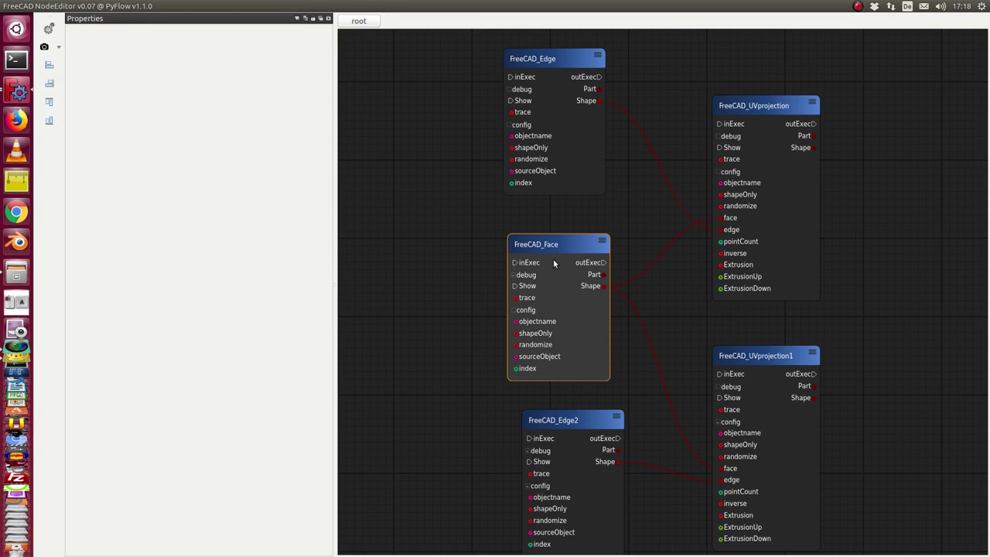
click(552, 259)
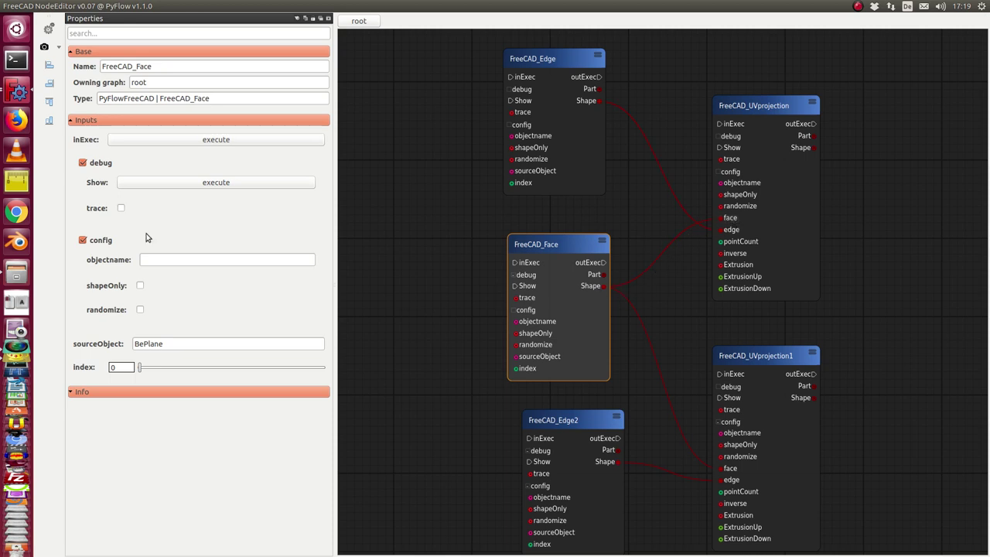
click(153, 141)
click(551, 58)
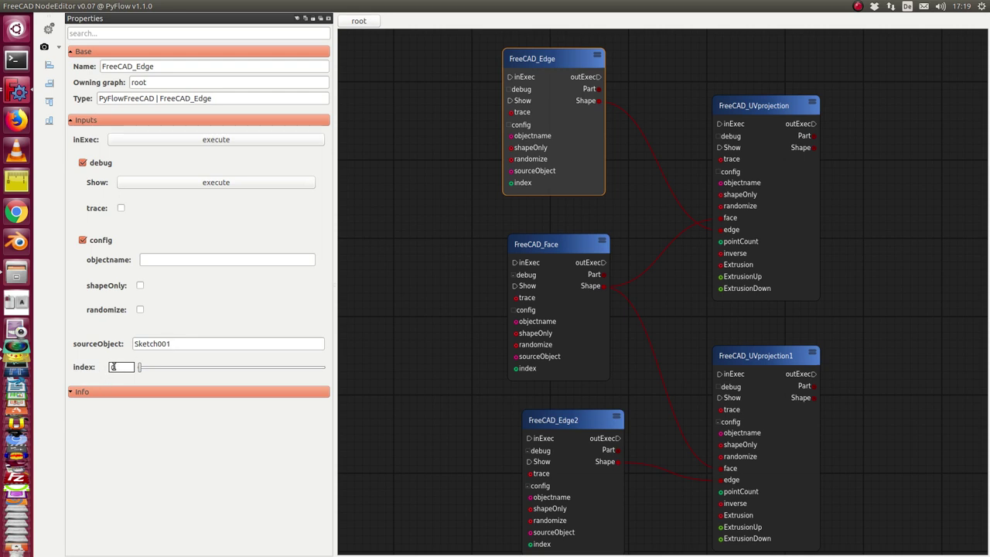
click(206, 142)
- Move the FreeCAD_UVprojection1 node slightly up in the graph and display the properties of FreeCAD_Edge2
drag(768, 354, 778, 323)
click(575, 419)
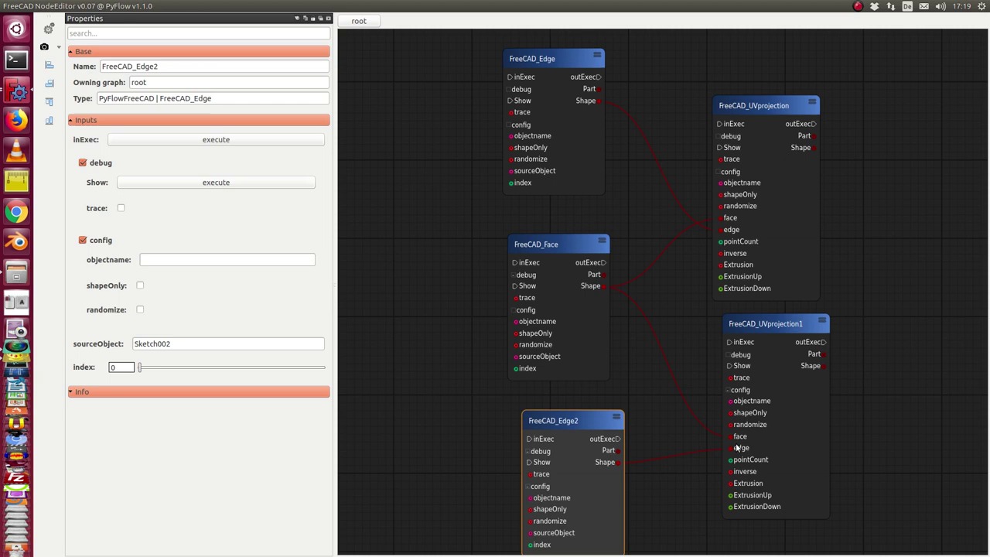
- Turn off Extrusion and inverse on the FreeCAD_UVprojection node and execute it with the 3D view uncovered
click(763, 109)
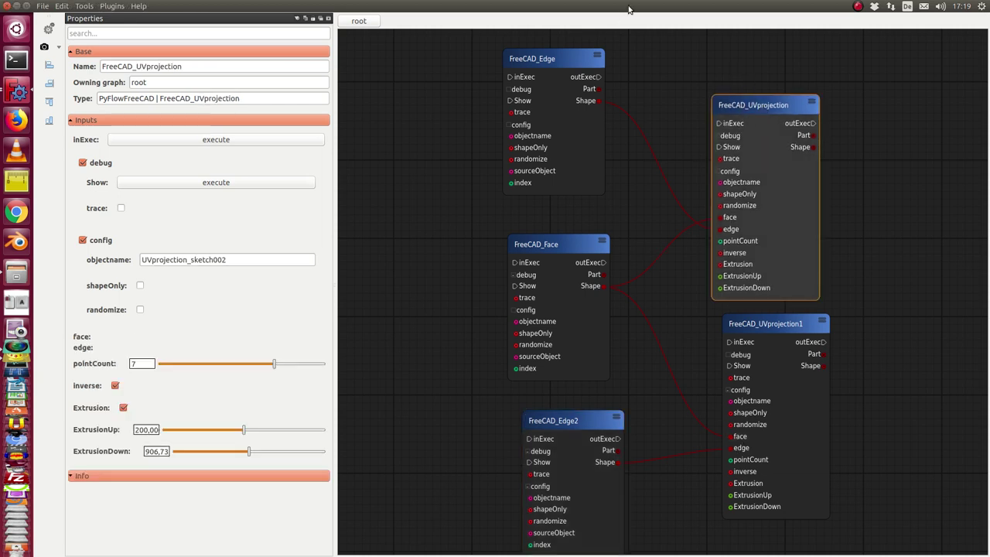
drag(613, 6, 971, 29)
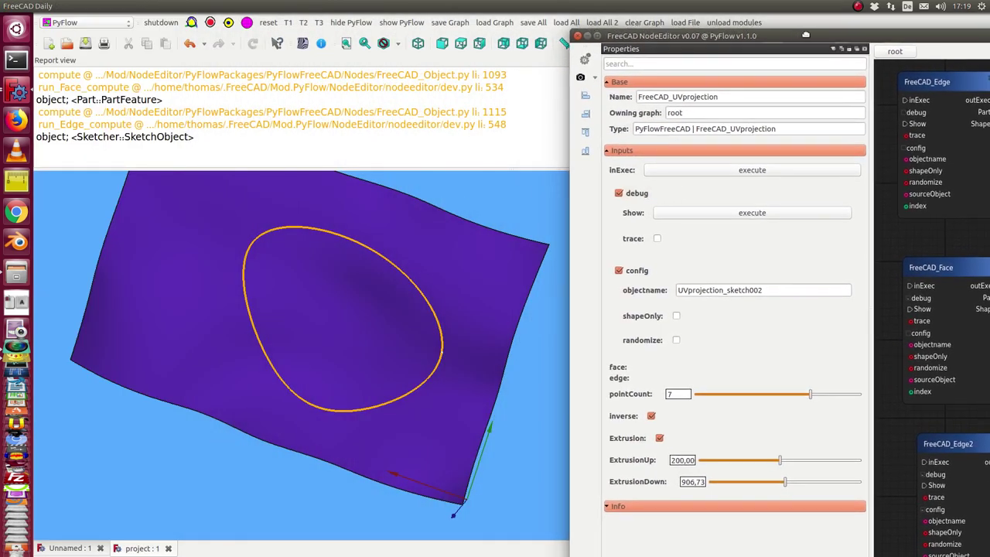
drag(802, 33, 939, 26)
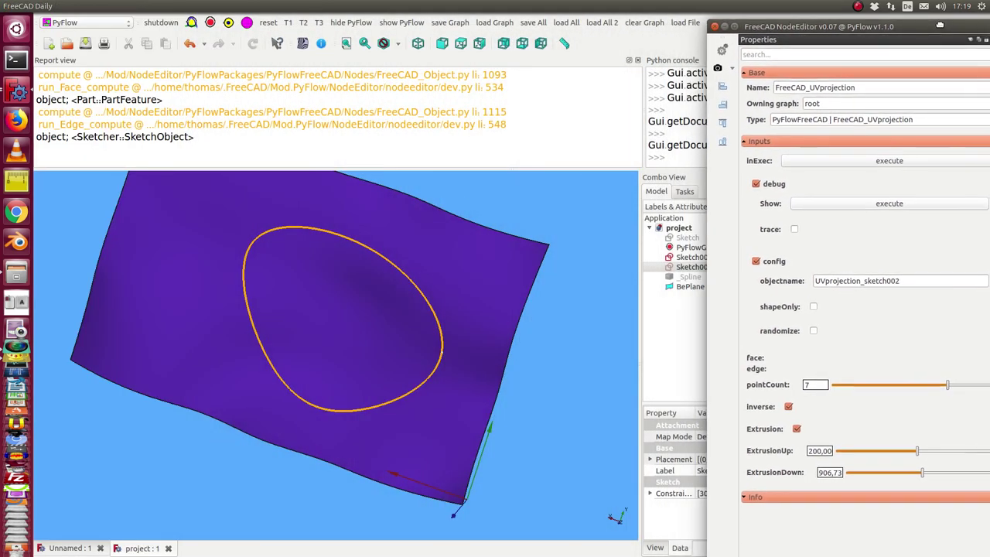
click(797, 429)
click(788, 406)
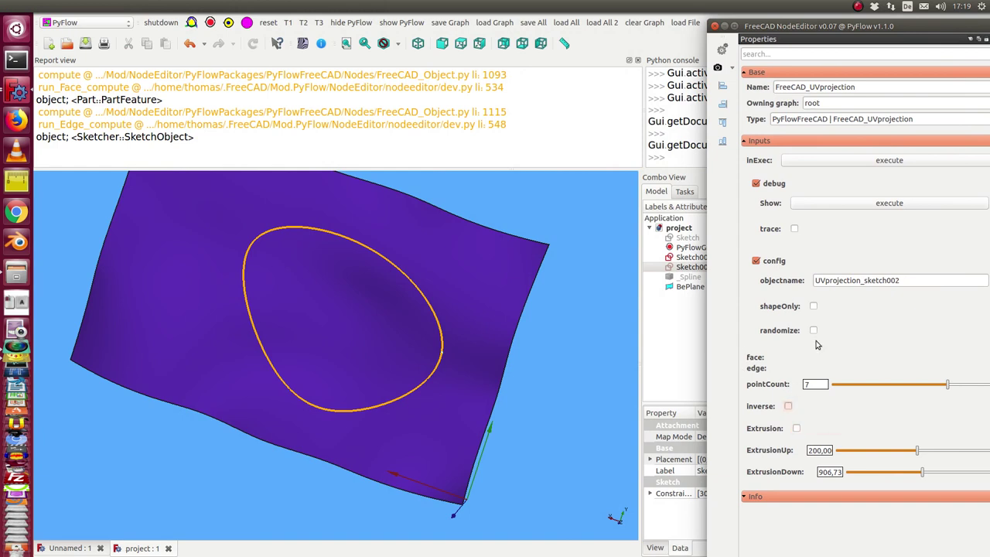
click(853, 162)
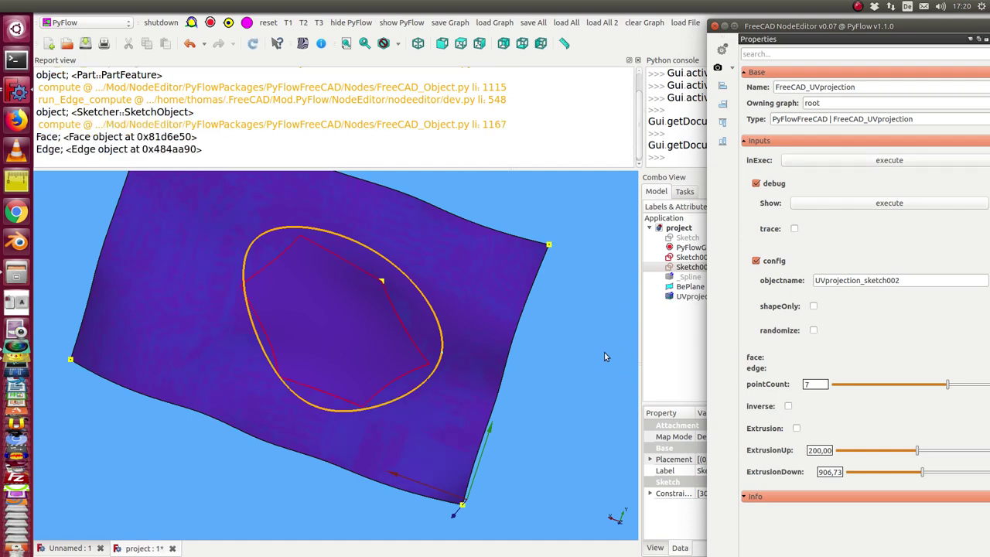
- Set the FreeCAD_UVprojection node's pointCount to 70 and execute it, viewing the model from the bottom
scroll(599, 355, down, 2)
middle_drag(519, 370, 483, 369)
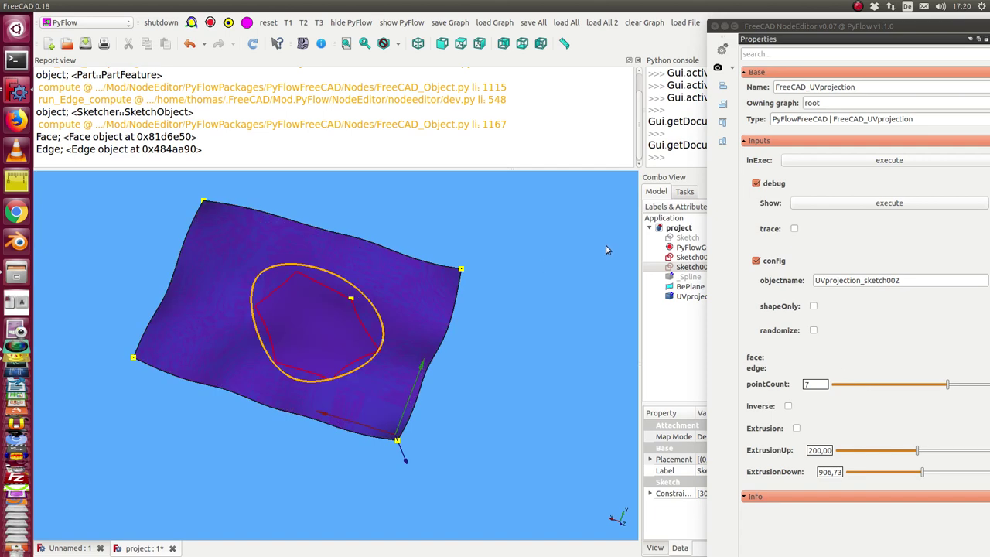
key(2)
key(5)
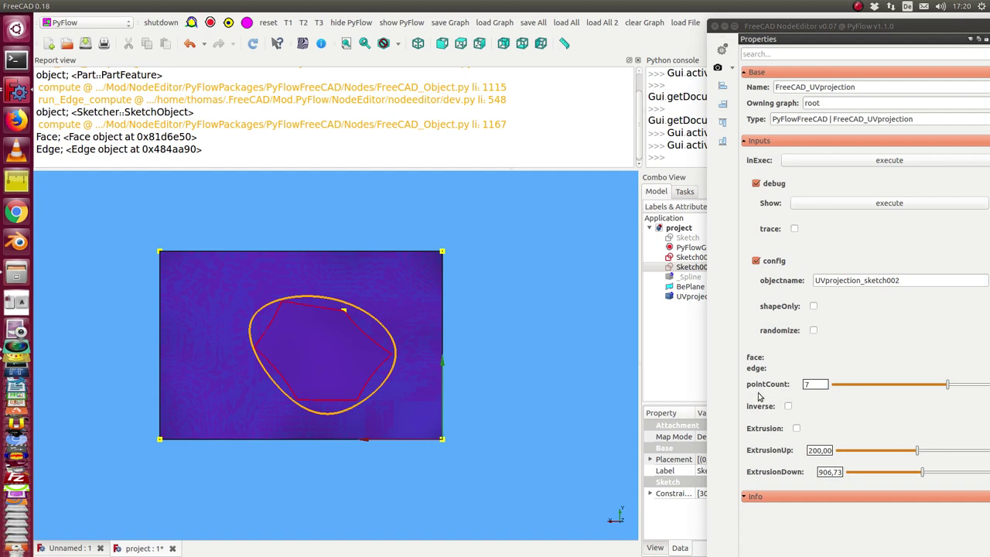
drag(826, 40, 801, 45)
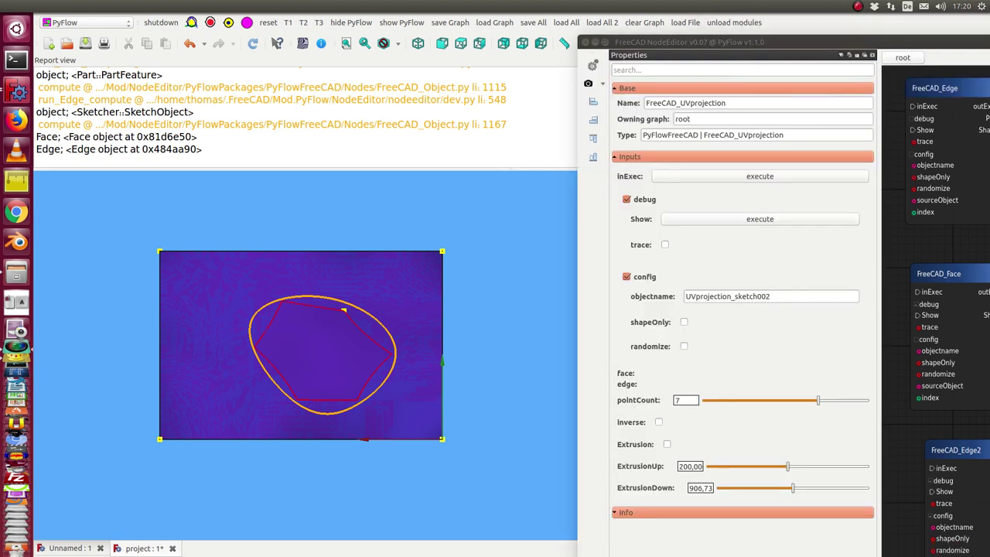
click(685, 399)
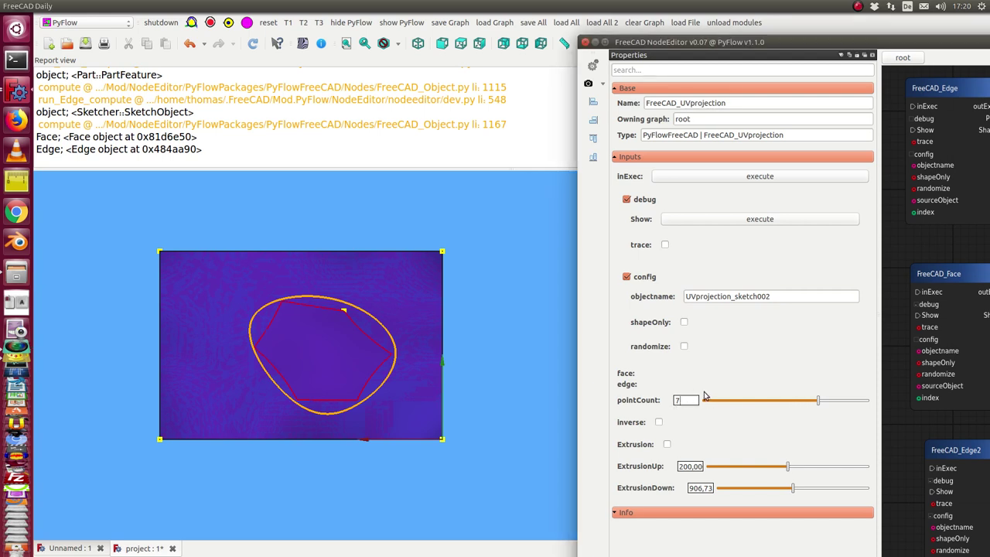
text(0)
click(708, 177)
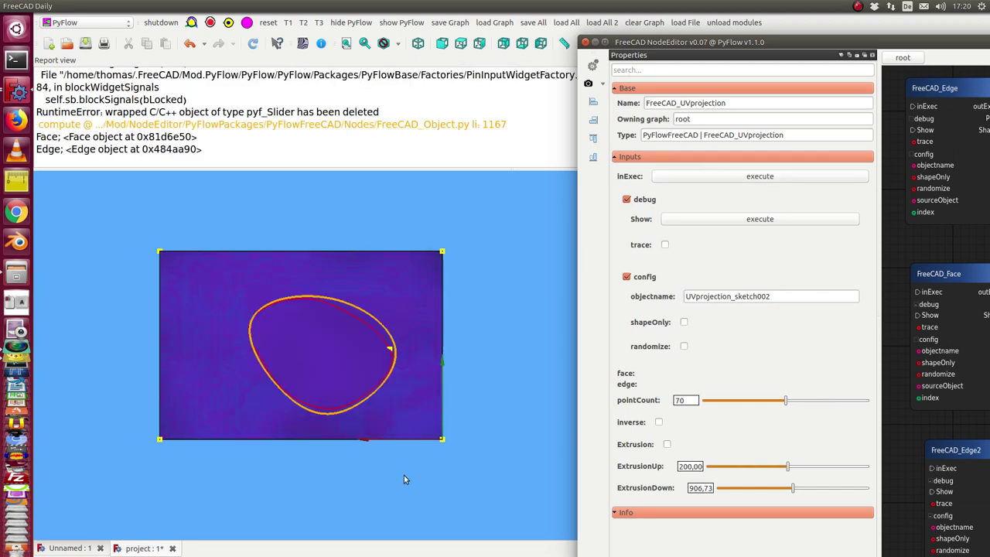
- Hide the BePlane surface so that only the projected face and the sketch curve are displayed
scroll(406, 466, up, 2)
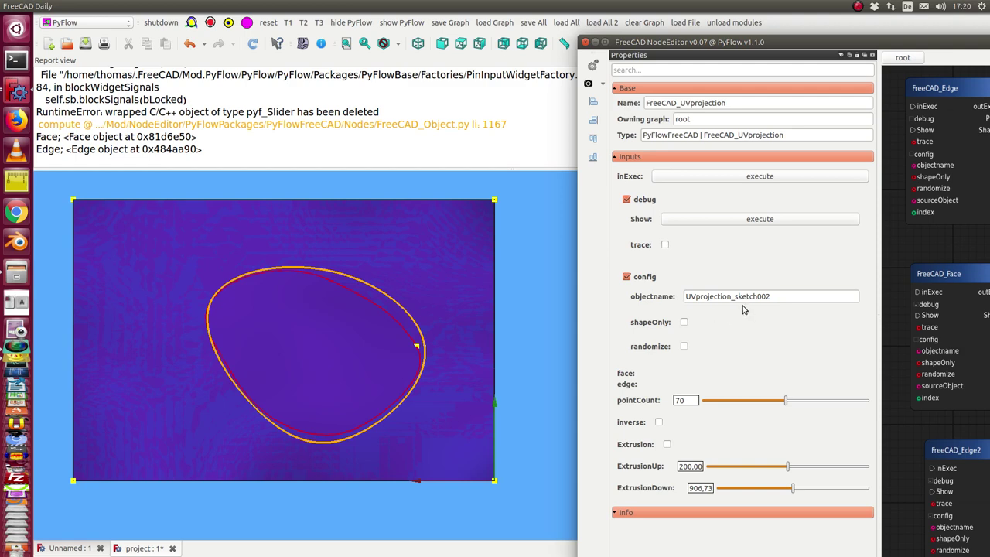
drag(670, 41, 865, 103)
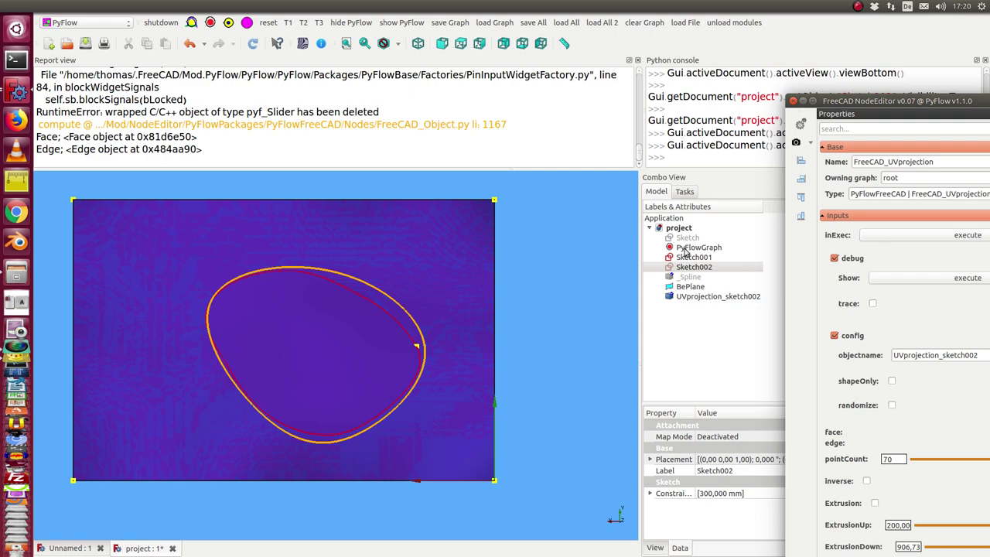
click(688, 287)
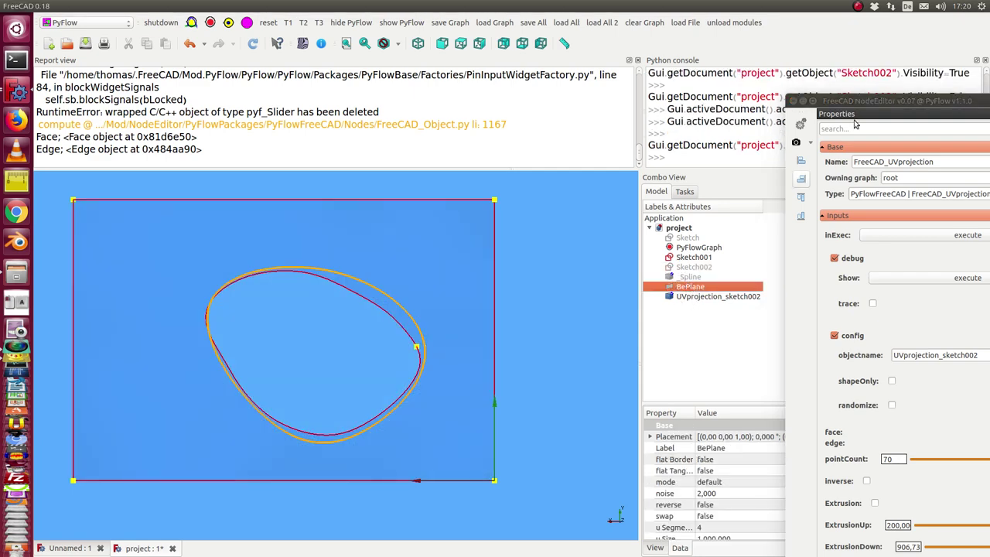
drag(890, 101, 803, 85)
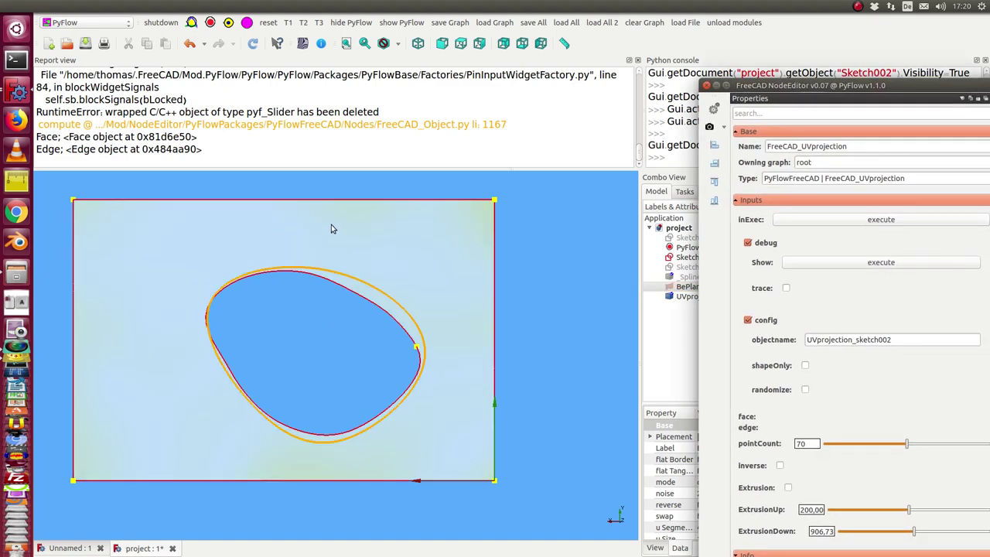
- Enable inverse on the FreeCAD_UVprojection node and execute it to keep only the inner face
click(779, 465)
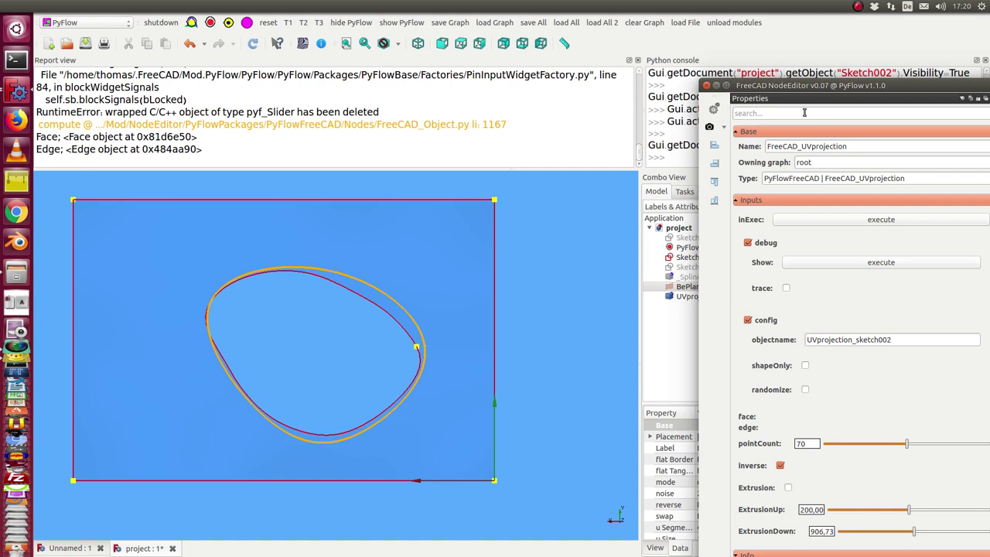
click(835, 222)
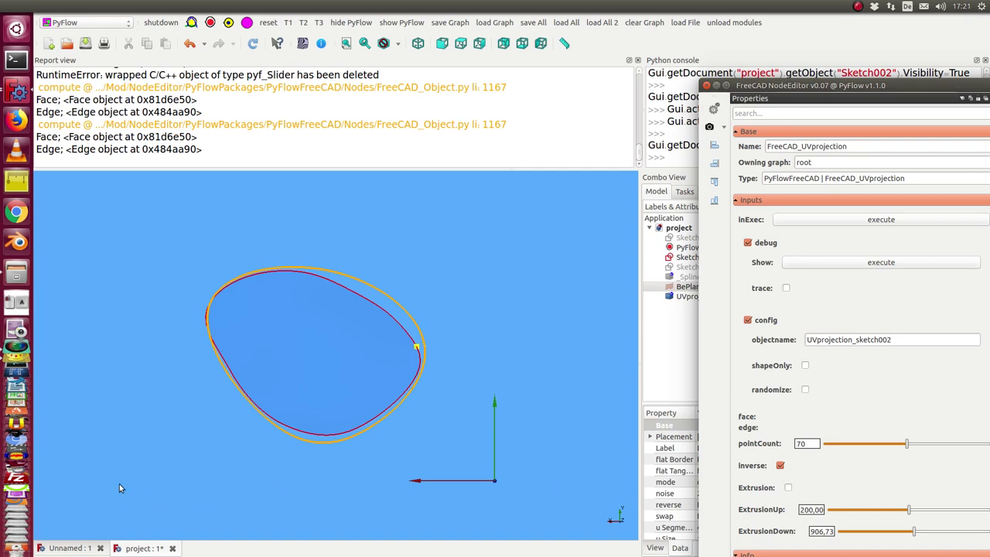
mouse_move(120, 483)
middle_down()
mouse_move(183, 459)
mouse_move(254, 412)
mouse_move(302, 417)
mouse_move(324, 486)
mouse_move(330, 430)
mouse_move(316, 380)
mouse_move(247, 401)
mouse_move(209, 448)
mouse_move(203, 415)
mouse_move(302, 415)
mouse_move(298, 299)
mouse_move(389, 267)
mouse_move(316, 258)
mouse_move(283, 225)
mouse_move(306, 242)
middle_up()
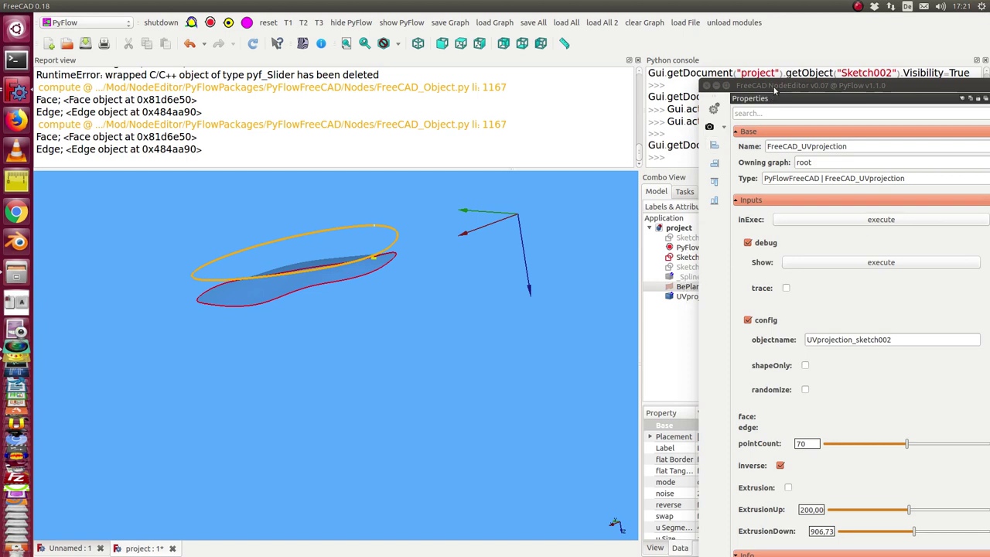
- Show the BePlane surface briefly to compare it with the inner projected face, and hide it again
drag(772, 87, 859, 98)
click(693, 287)
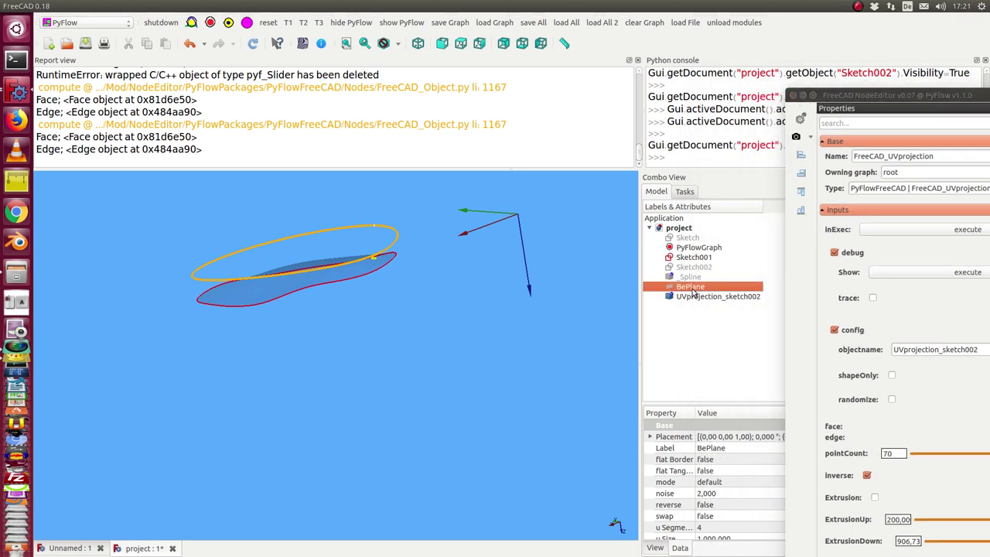
key(space)
key(space)
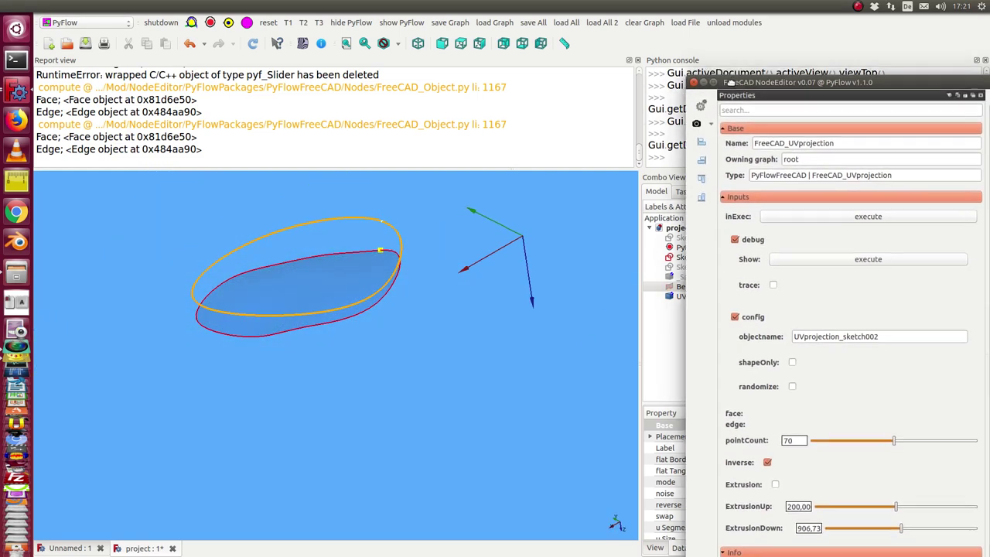
- Enable Extrusion on the FreeCAD_UVprojection node and execute it to extrude the projected curve
drag(730, 82, 727, 77)
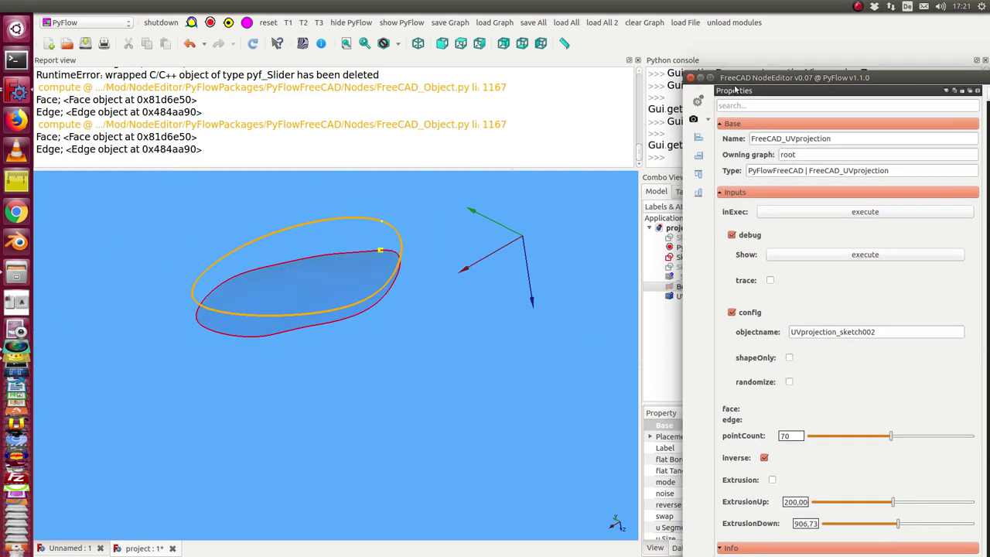
click(772, 481)
click(778, 213)
middle_drag(280, 448, 301, 366)
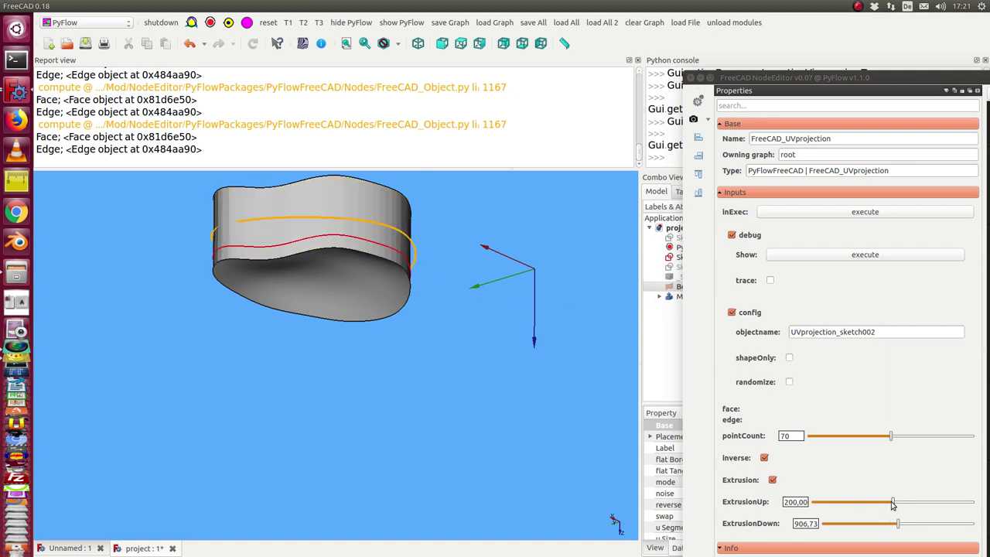
- Reduce ExtrusionUp to about 47.7 and ExtrusionDown to about 200.1 on the FreeCAD_UVprojection node and execute it
drag(892, 502, 831, 502)
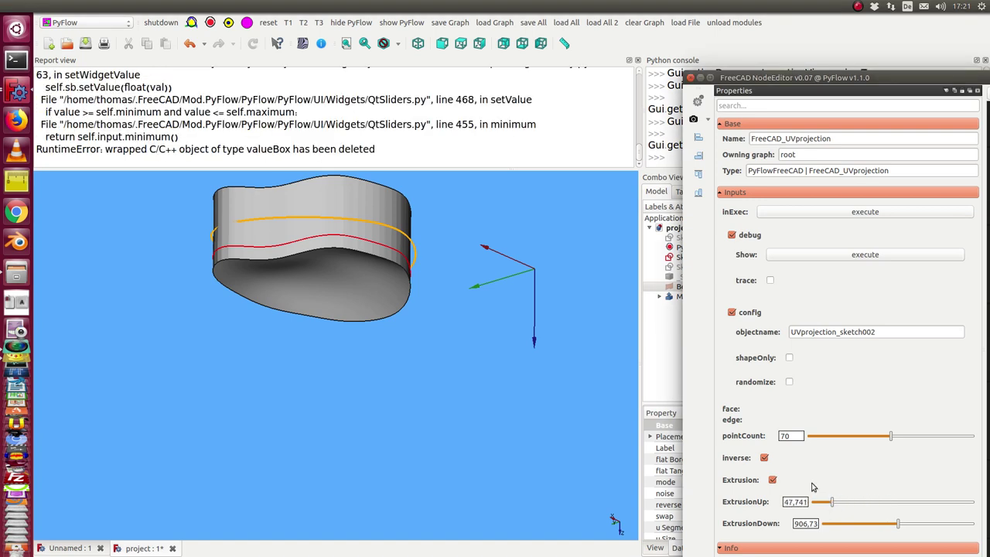
click(794, 212)
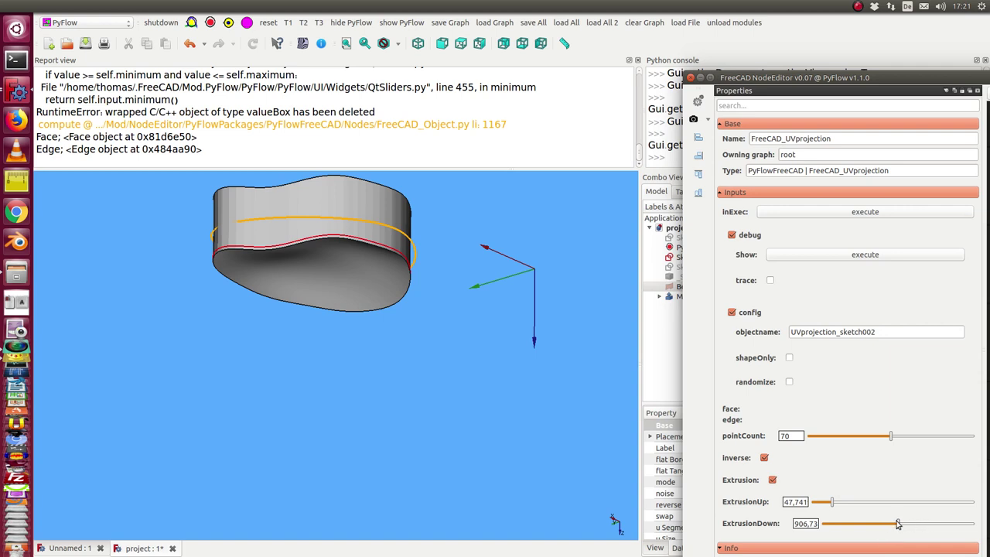
drag(897, 524, 829, 522)
middle_drag(416, 359, 261, 345)
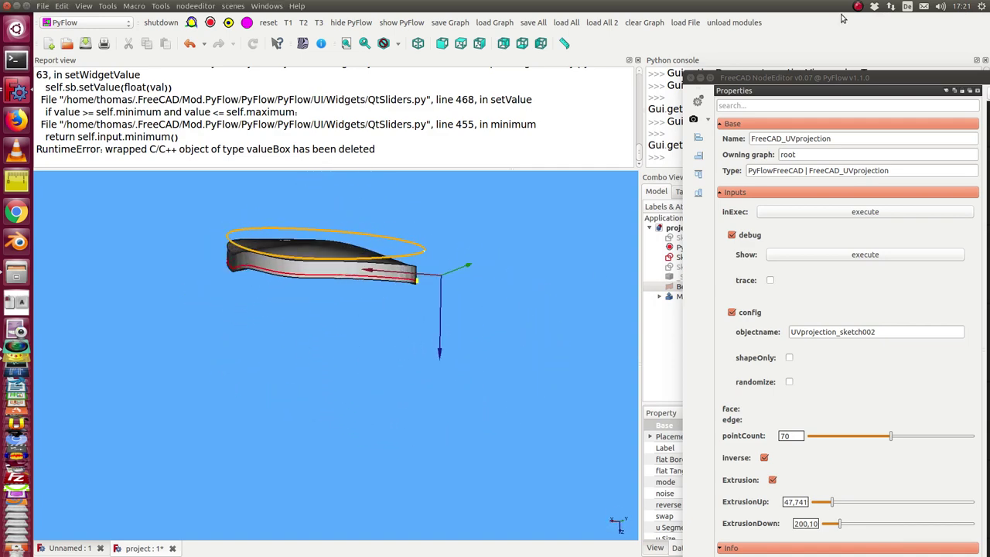
- Show the BePlane surface together with the extruded projection and view both from the side
drag(887, 77, 989, 78)
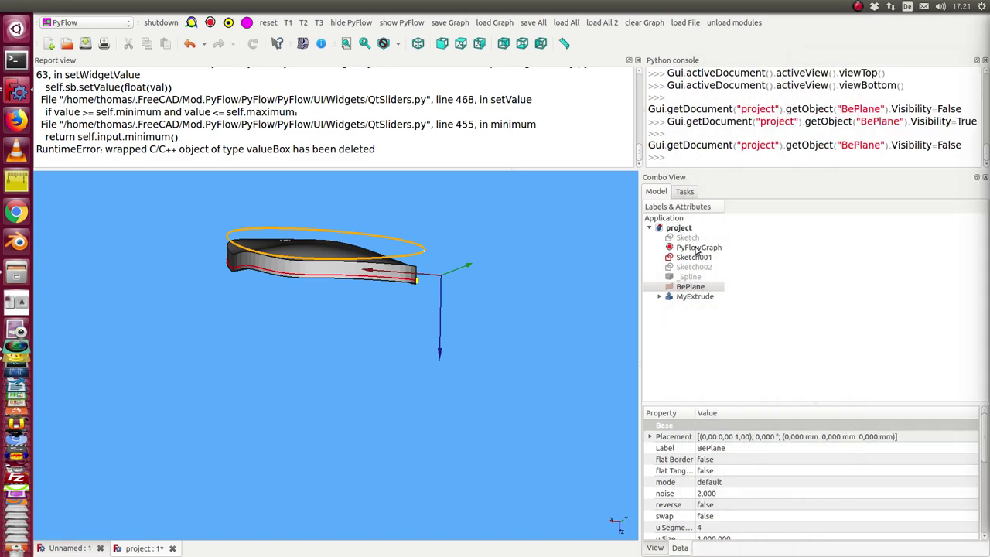
click(680, 287)
key(space)
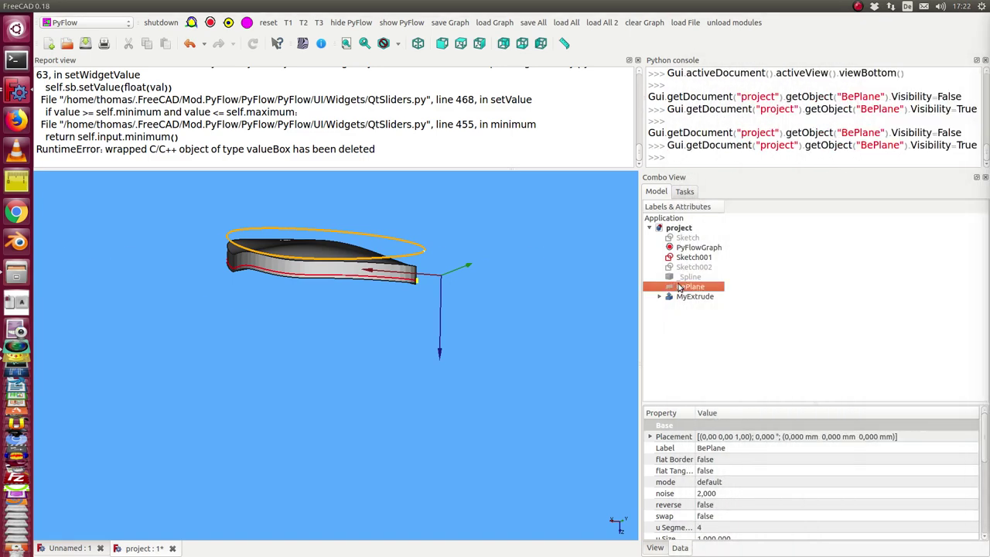
middle_drag(435, 433, 441, 385)
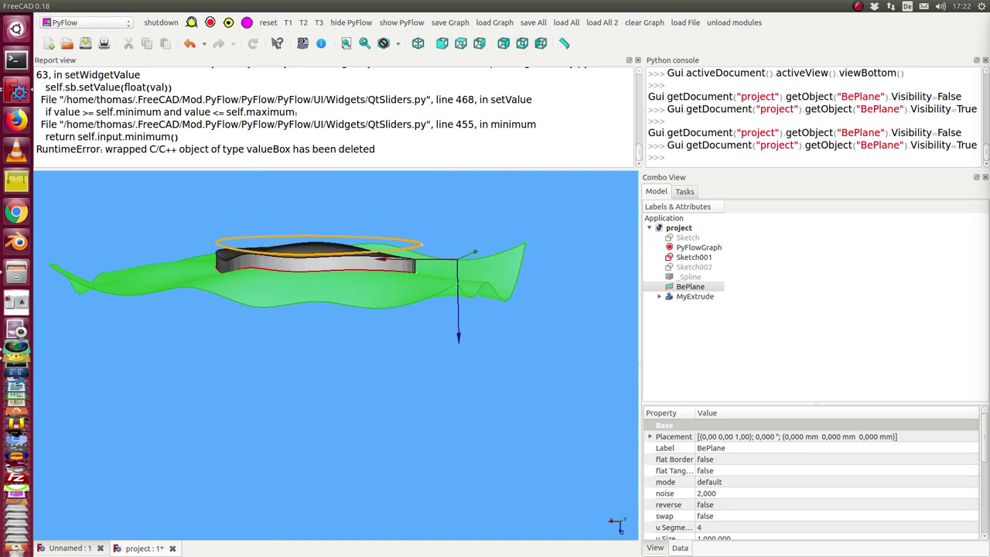
- Select the FreeCAD_UVprojection1 node in the widened node editor and execute it with inverse and Extrusion enabled
drag(989, 48, 679, 24)
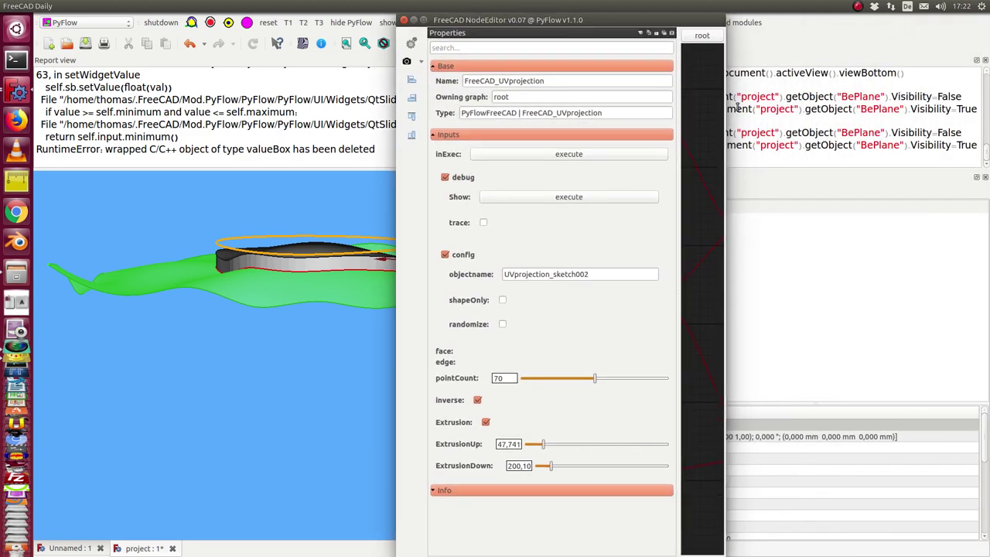
drag(721, 93, 989, 116)
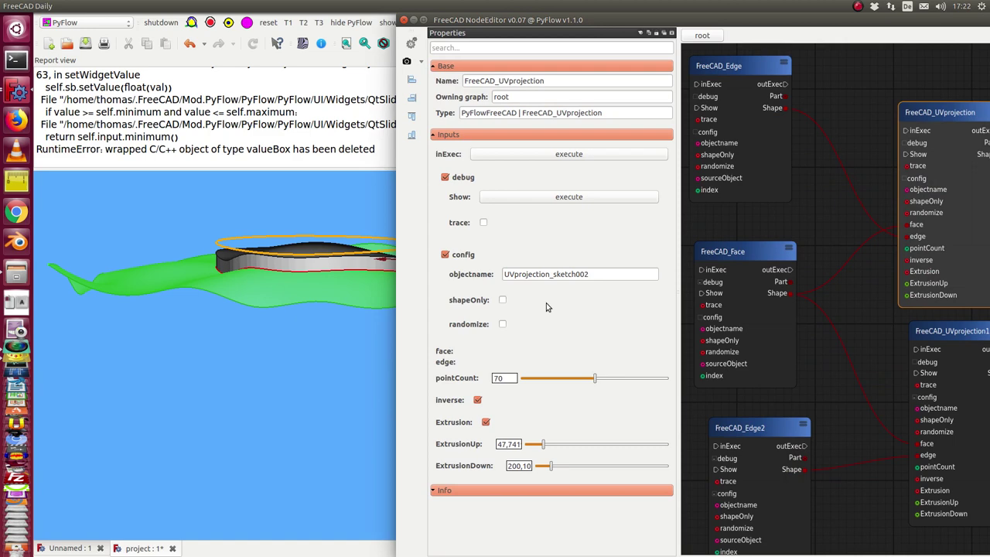
click(955, 332)
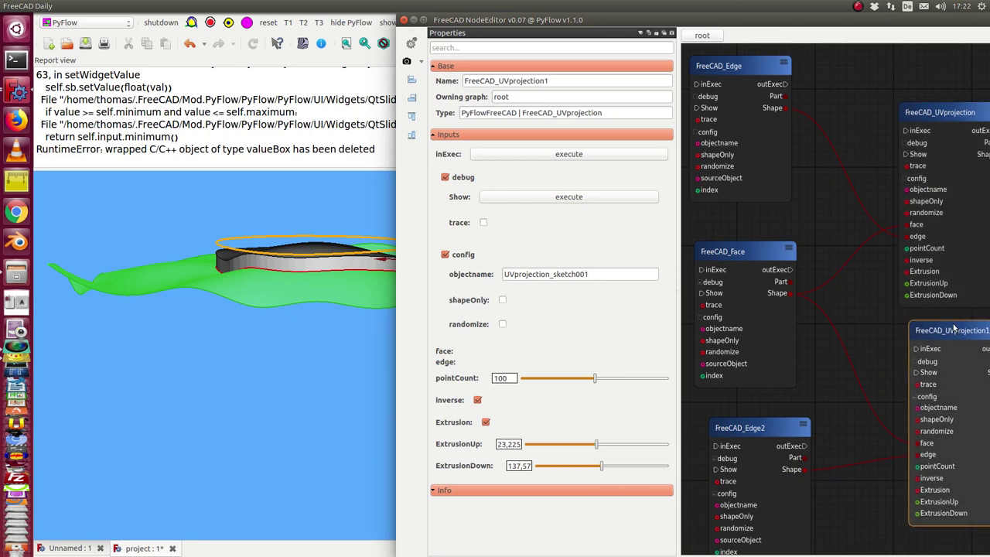
drag(772, 19, 897, 27)
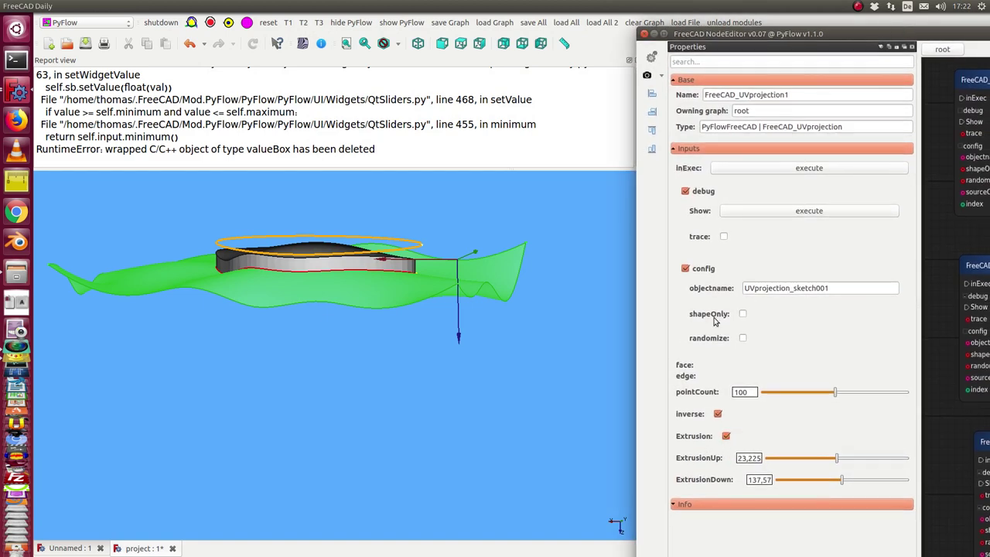
click(749, 168)
middle_drag(424, 250, 419, 361)
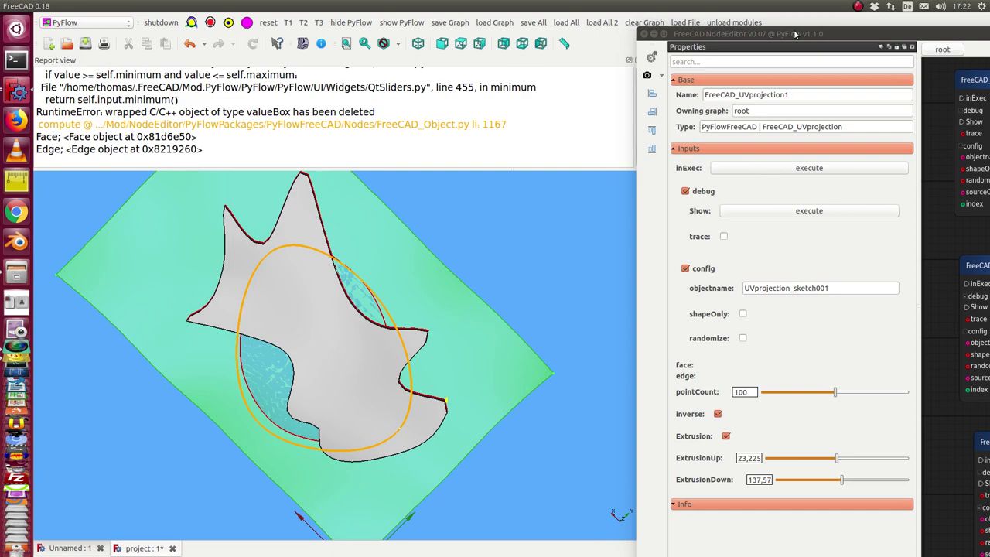
- Show Sketch002 and hide both Sketch001 and UVprojection_sketch002 to isolate the star-like projection on the BePlane surface
drag(794, 35, 989, 52)
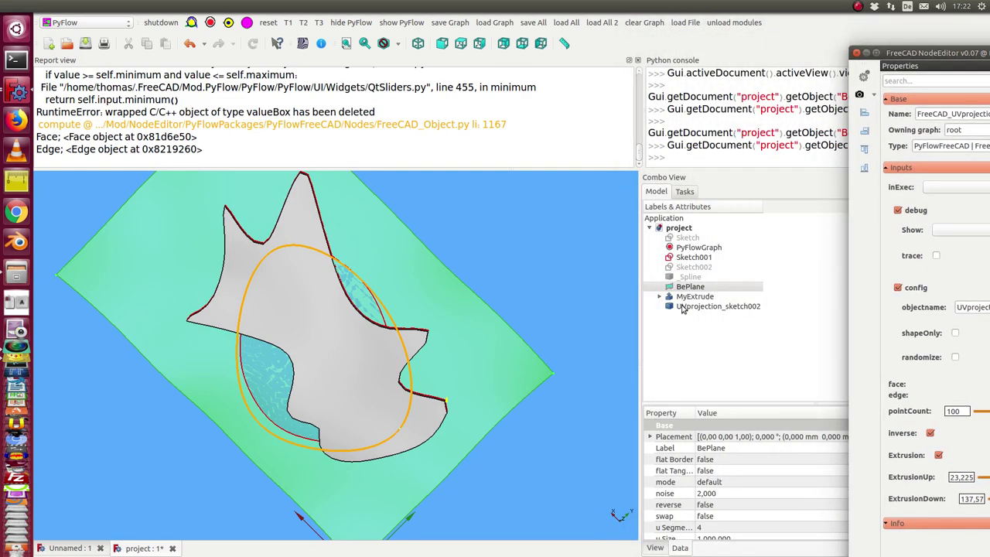
click(687, 270)
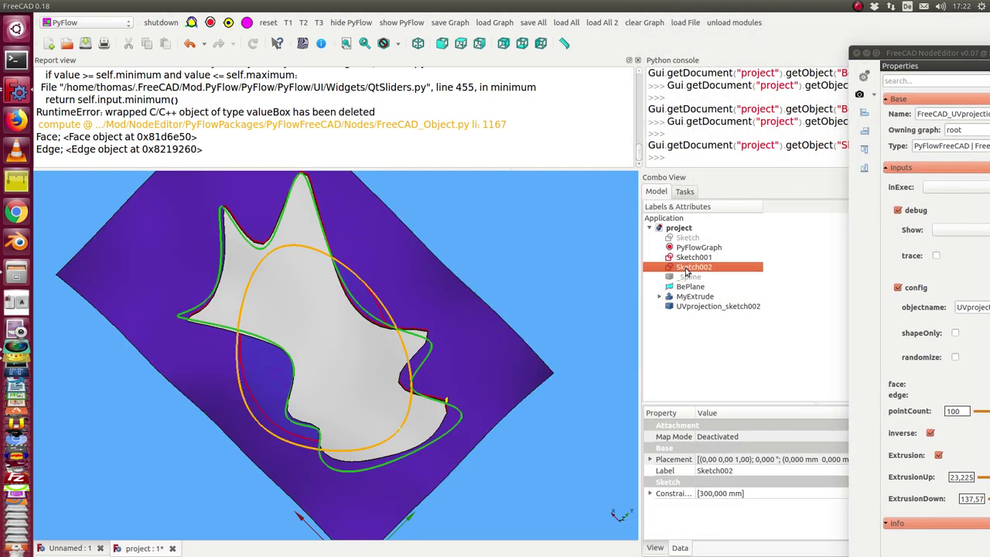
click(679, 258)
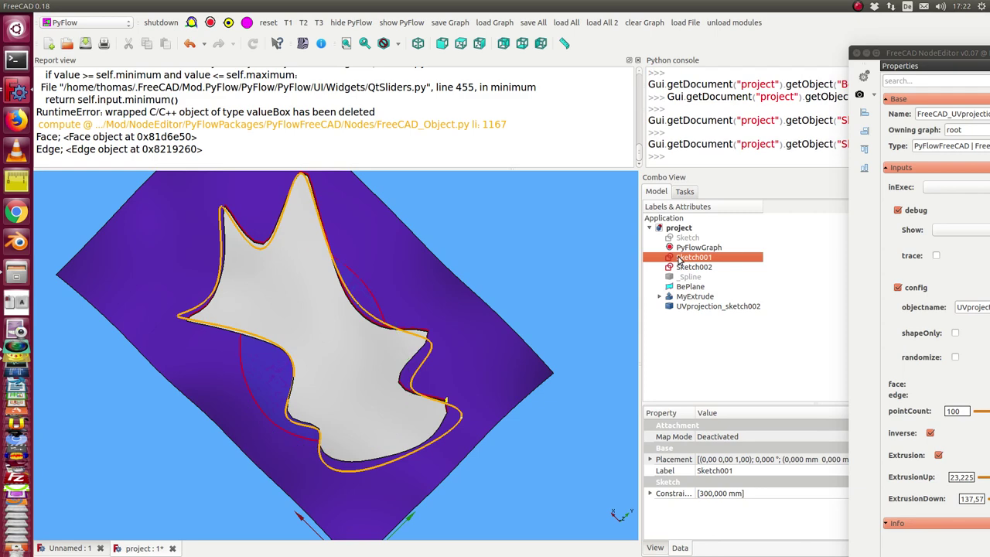
click(660, 297)
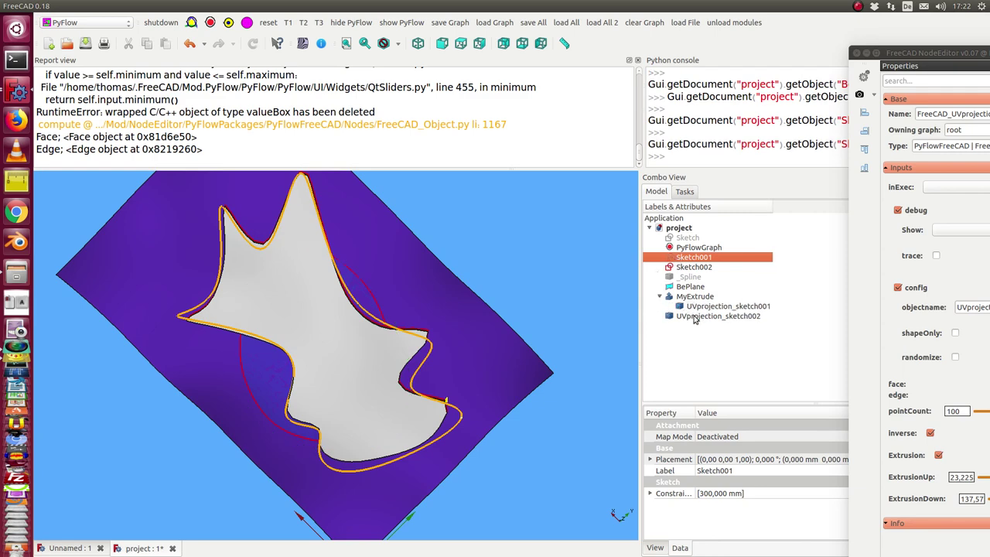
click(697, 318)
key(space)
middle_drag(568, 305, 214, 555)
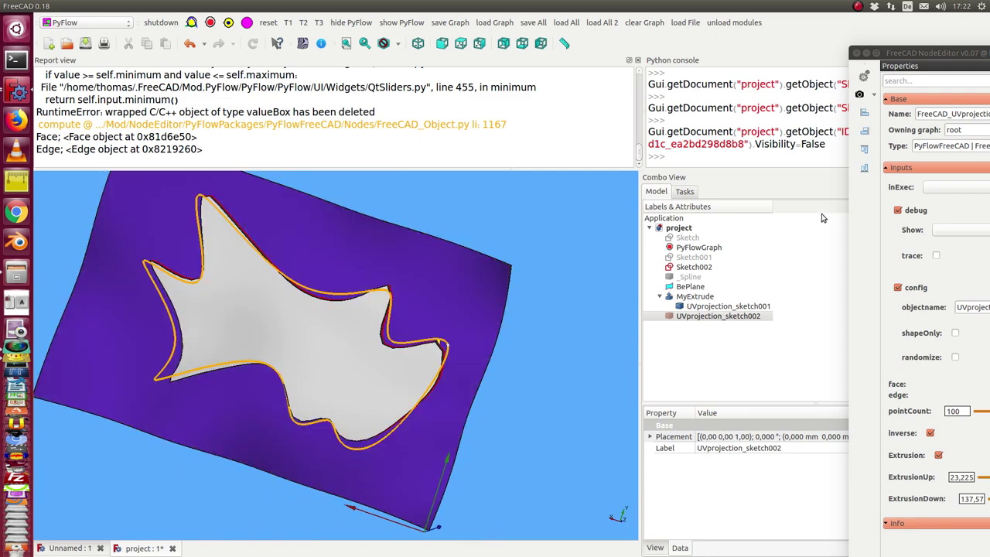
- Disable inverse on the FreeCAD_UVprojection1 node and execute it to cut the curve as a hole through the extruded face
drag(922, 54, 856, 53)
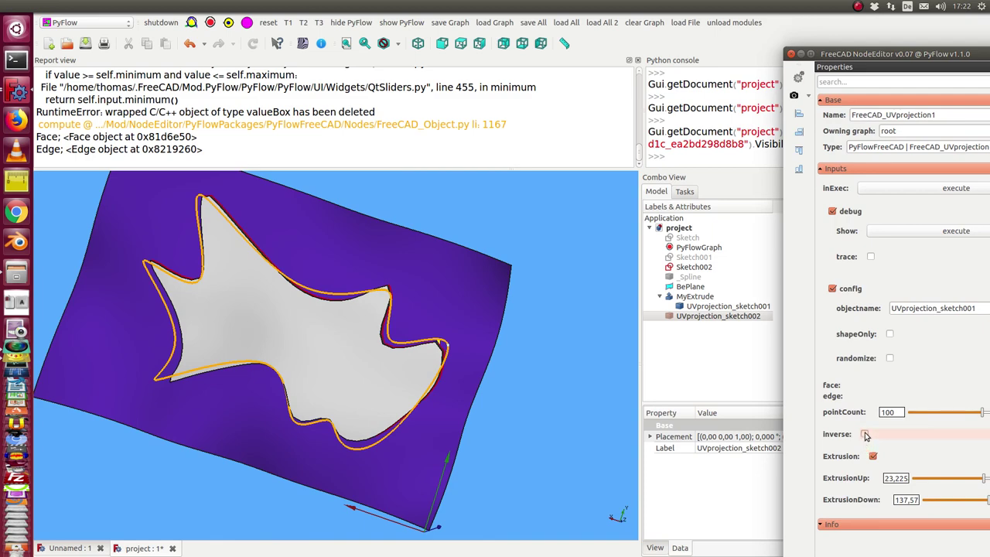
click(865, 435)
click(906, 191)
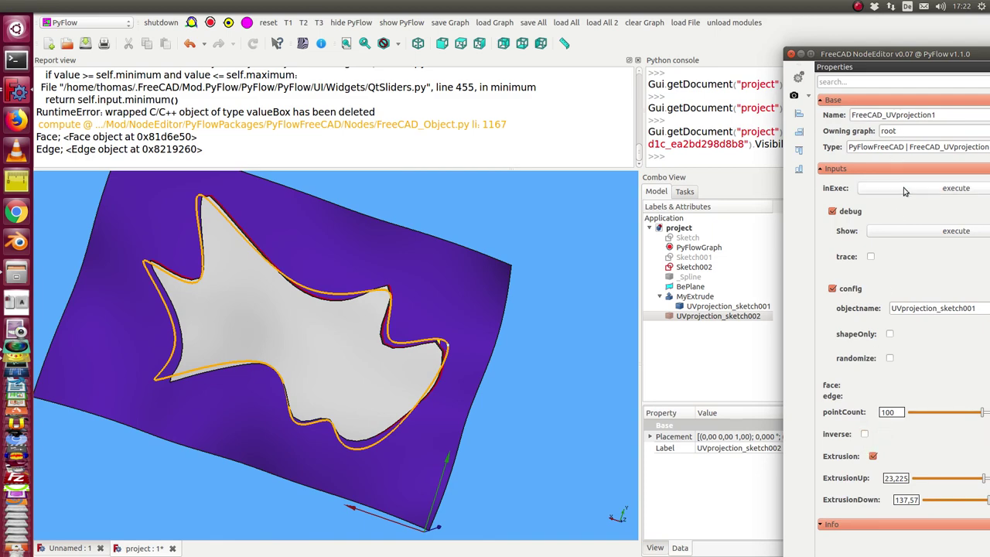
middle_drag(535, 479, 552, 456)
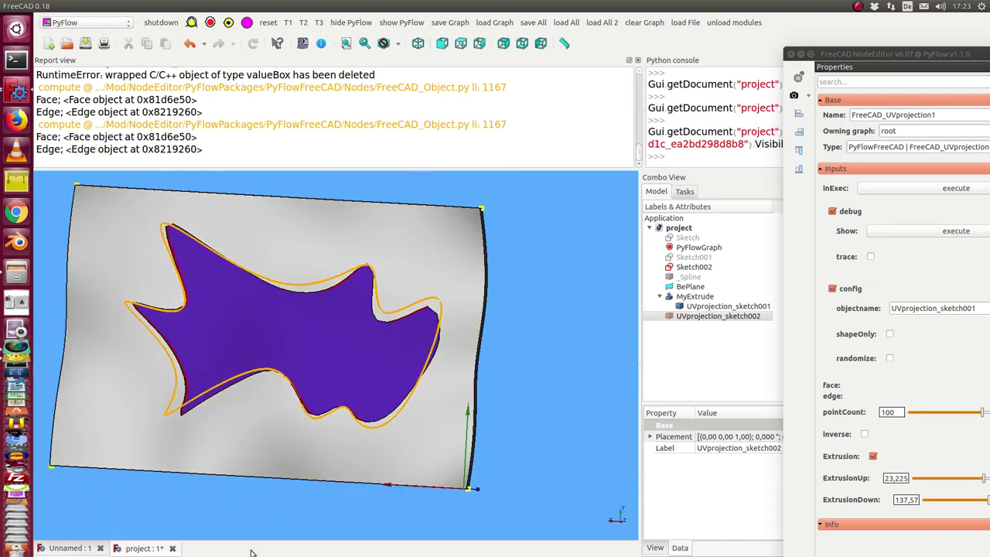
middle_drag(270, 504, 369, 338)
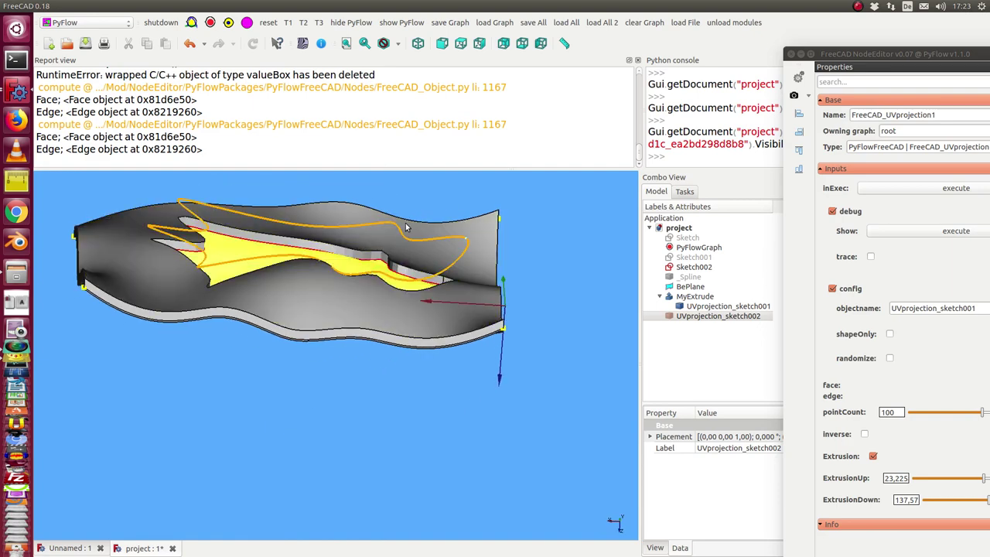